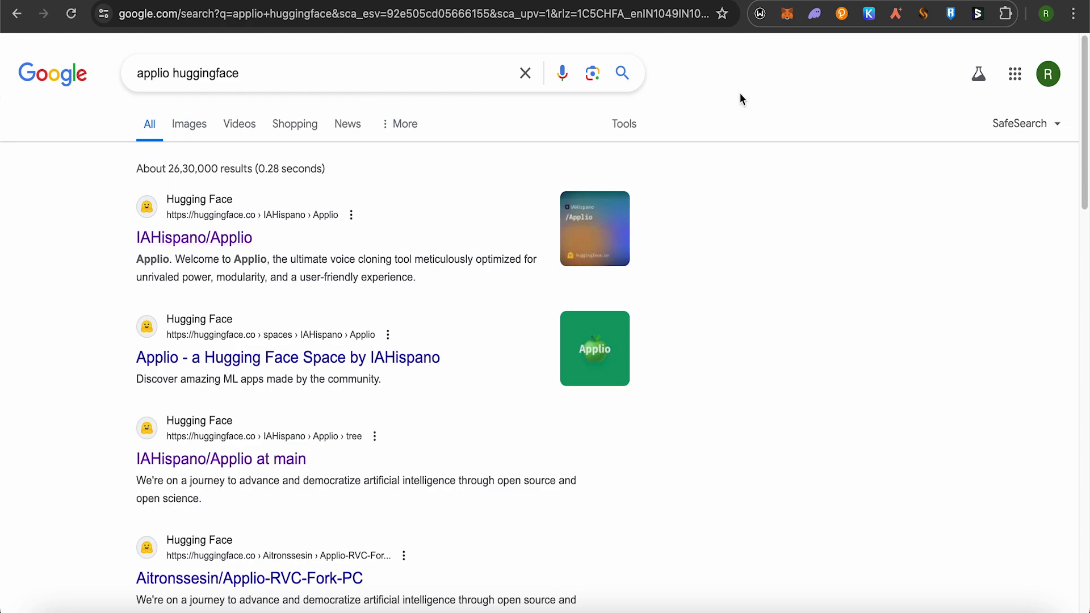
Open the IAHispano/Applio repository and show its Colab, Compiled and Resources file listing
left_click(194, 237)
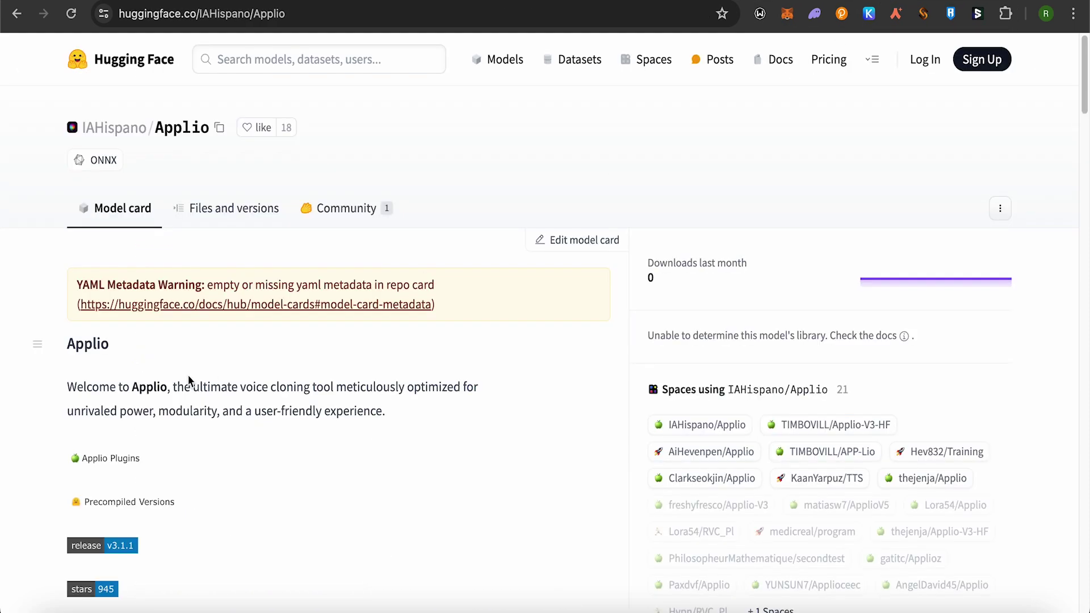
mouse_move(398, 343)
left_click(230, 216)
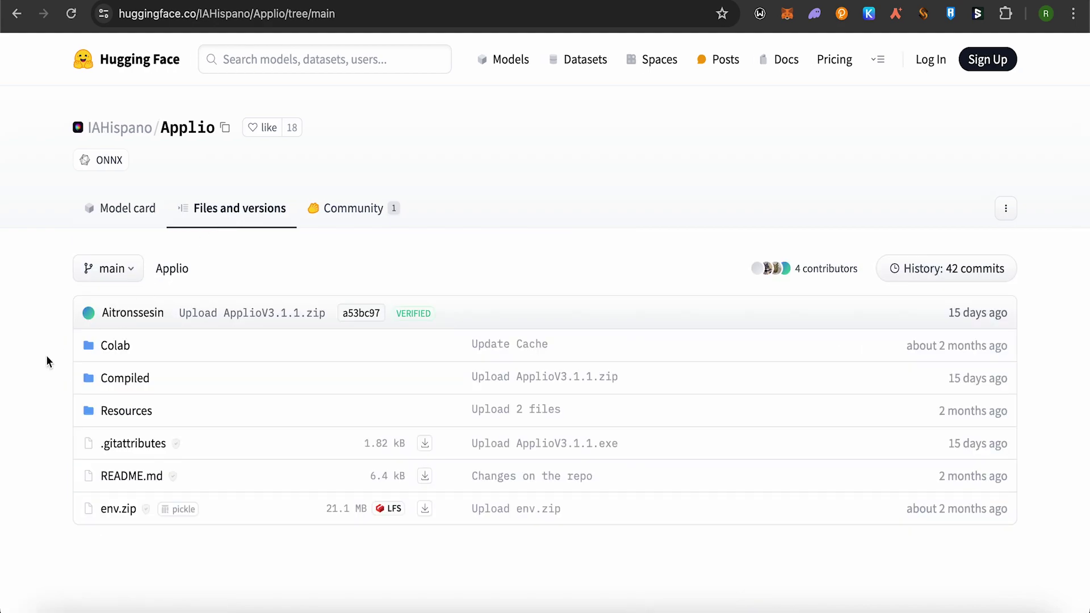
Open the Compiled folder to list Applio builds up to ApplioV3.1.1.exe and .zip
left_click(129, 386)
scroll(247, 391, "down", 2)
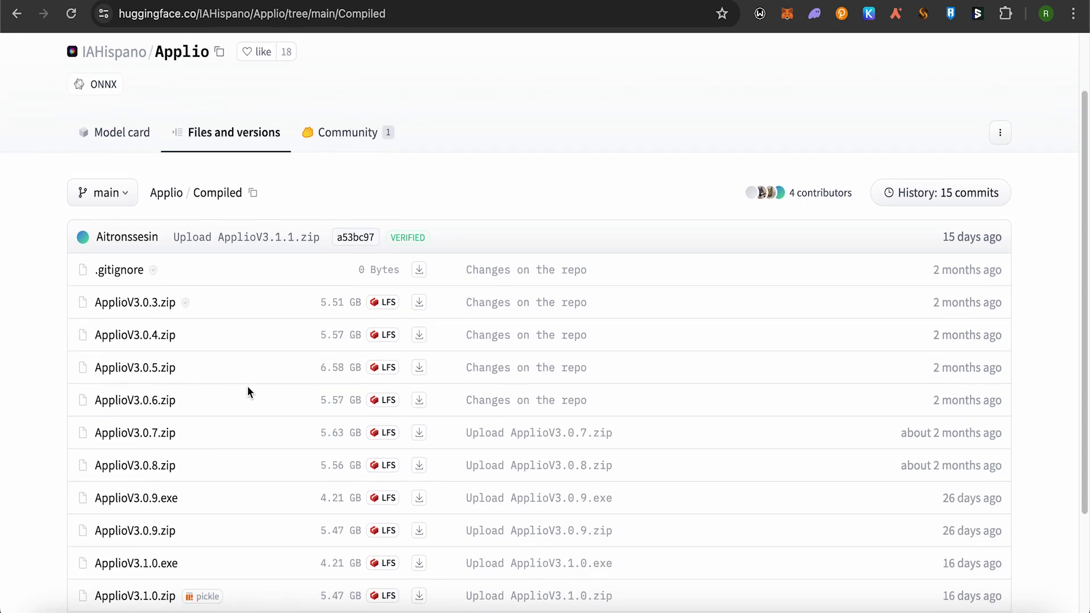
scroll(247, 392, "down", 2)
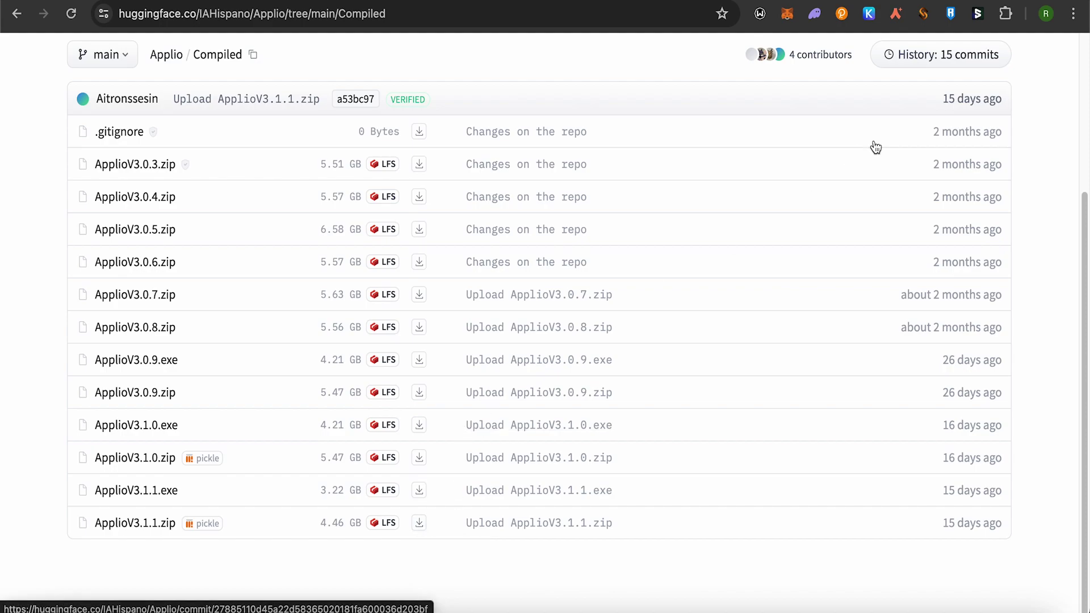
scroll(873, 149, "up", 3)
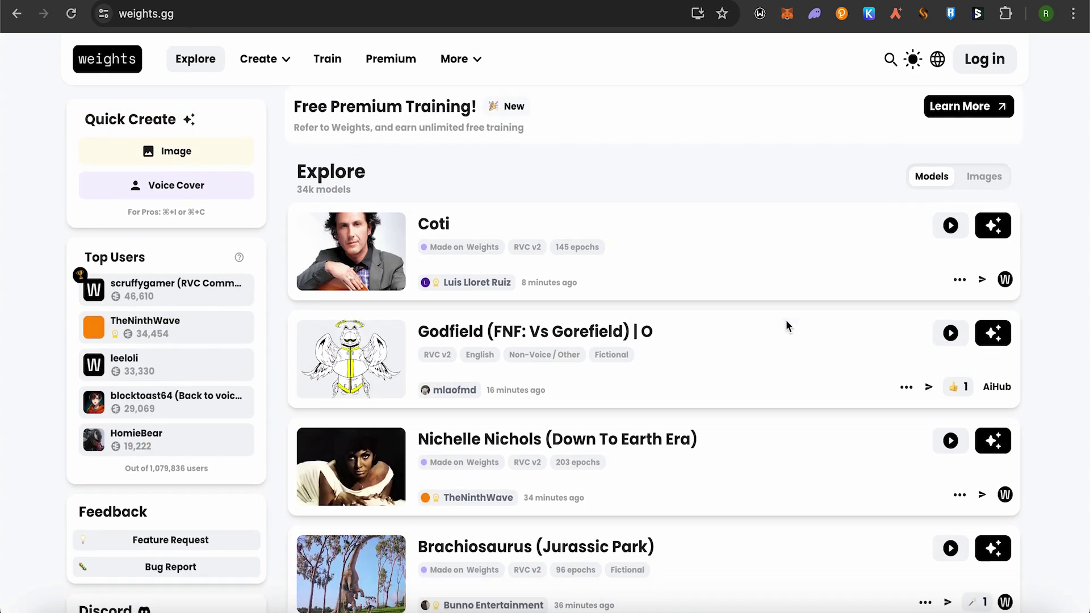
scroll(787, 320, "down", 5)
scroll(786, 319, "down", 5)
scroll(786, 320, "down", 3)
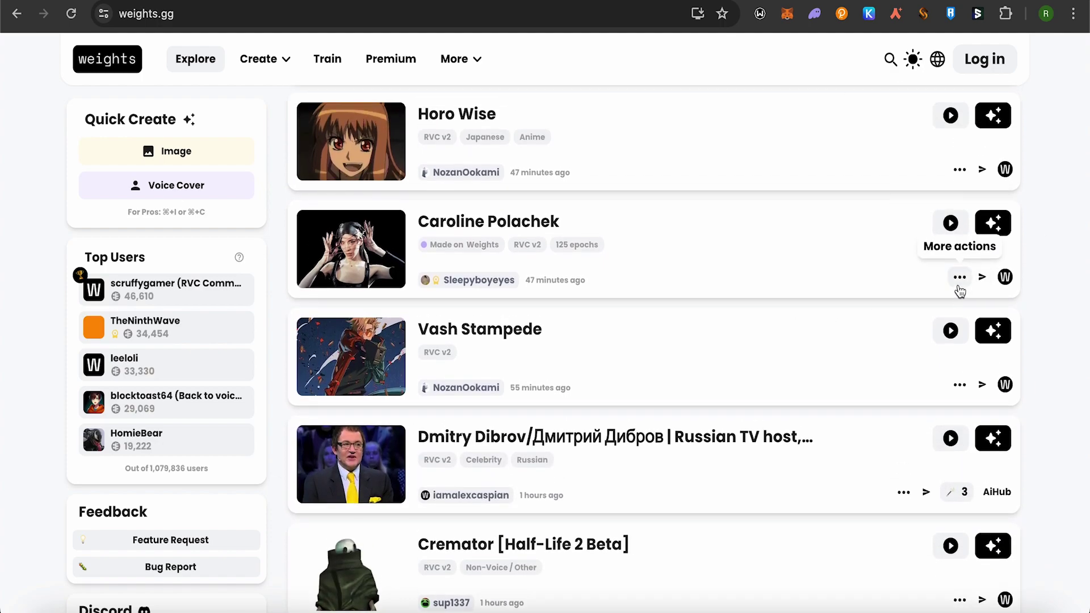
scroll(823, 298, "up", 5)
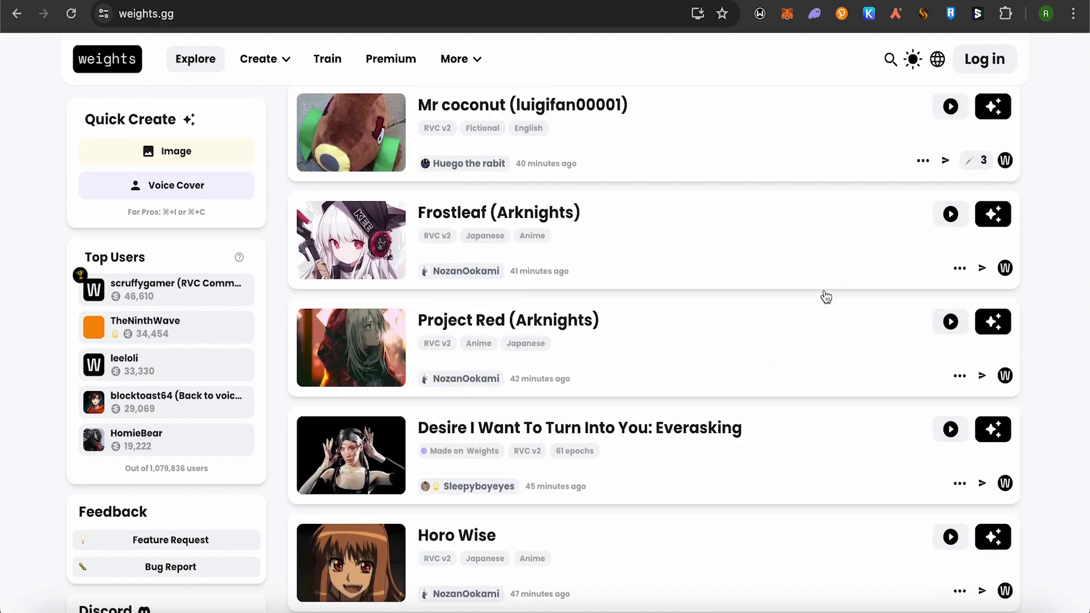
scroll(823, 298, "up", 2)
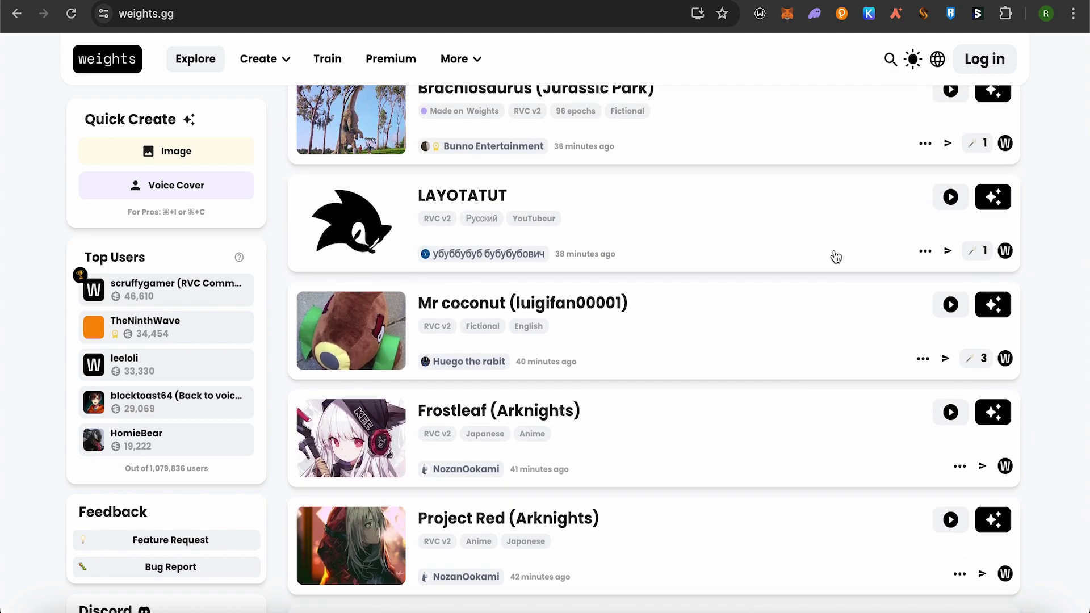